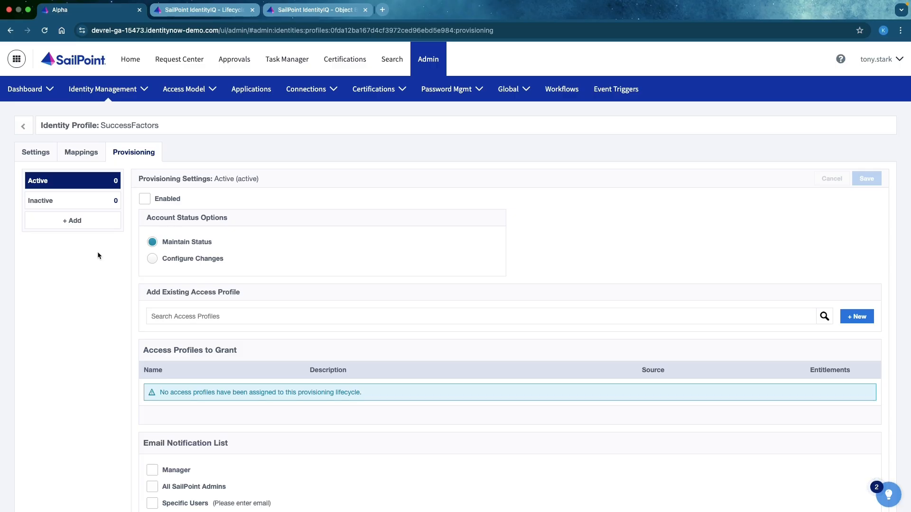
- Configure the Active lifecycle state to change account status, enabling accounts in the Active Directory source
{"action": "scroll", "coordinate": [98, 255], "scroll_direction": "down", "scroll_amount": 1}
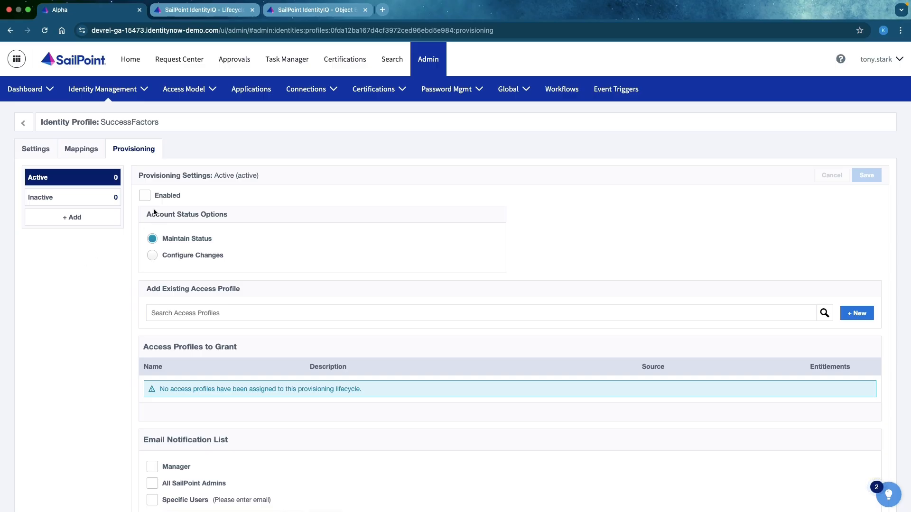
{"action": "left_click", "coordinate": [153, 256]}
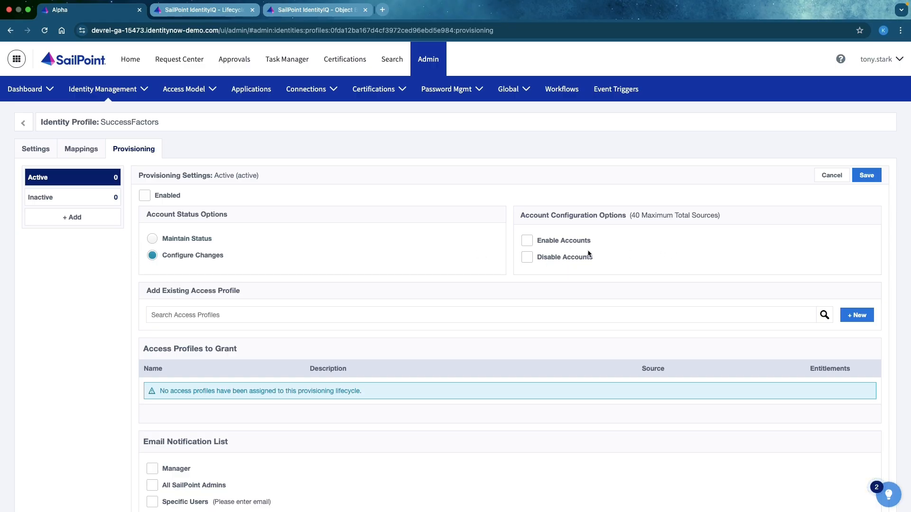
{"action": "left_click", "coordinate": [526, 242]}
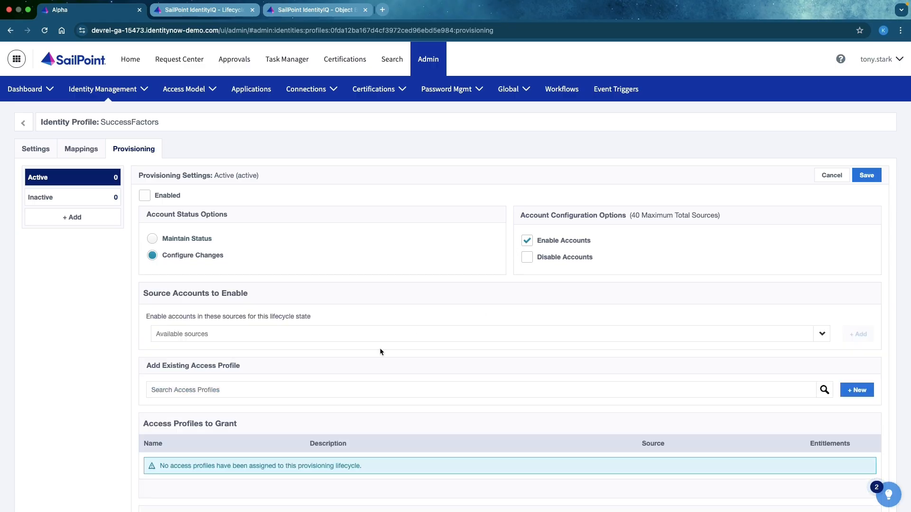
{"action": "left_click", "coordinate": [295, 333]}
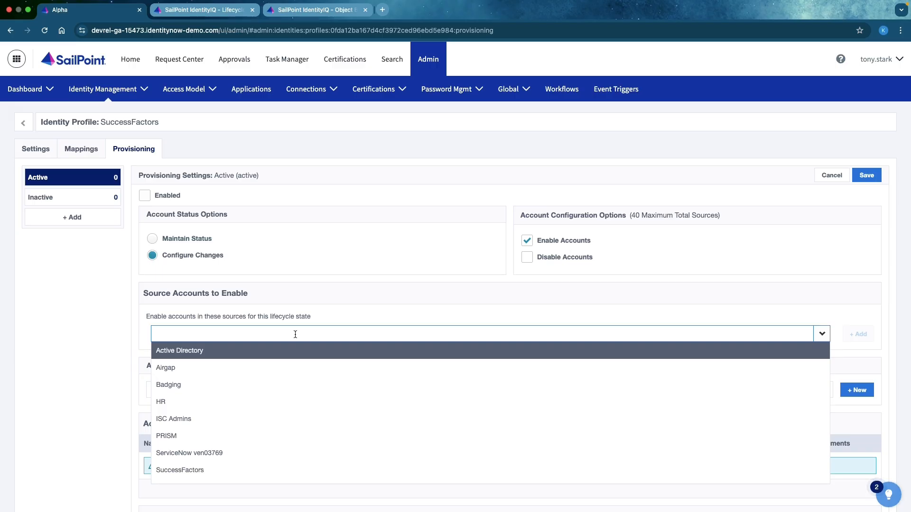
{"action": "left_click", "coordinate": [208, 357]}
{"action": "left_click", "coordinate": [857, 335]}
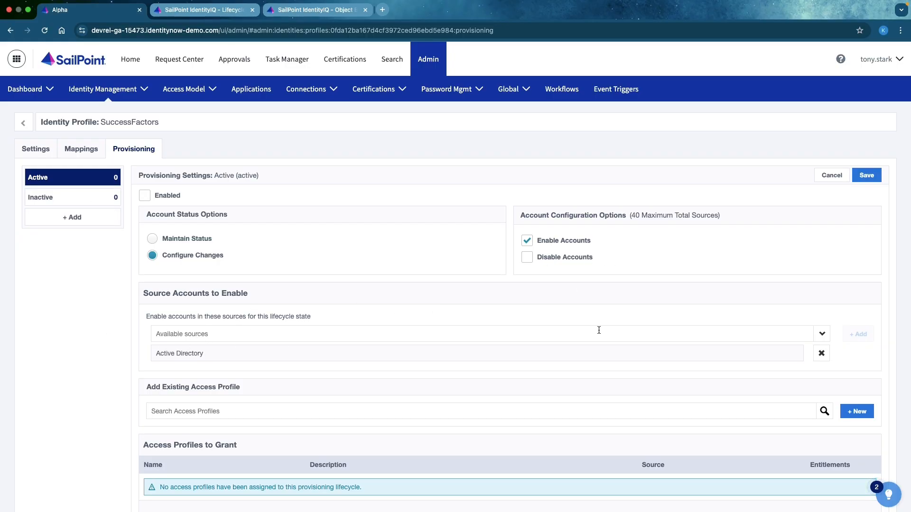
- Discard the unsaved provisioning changes made to the Active lifecycle state
{"action": "left_click", "coordinate": [46, 199]}
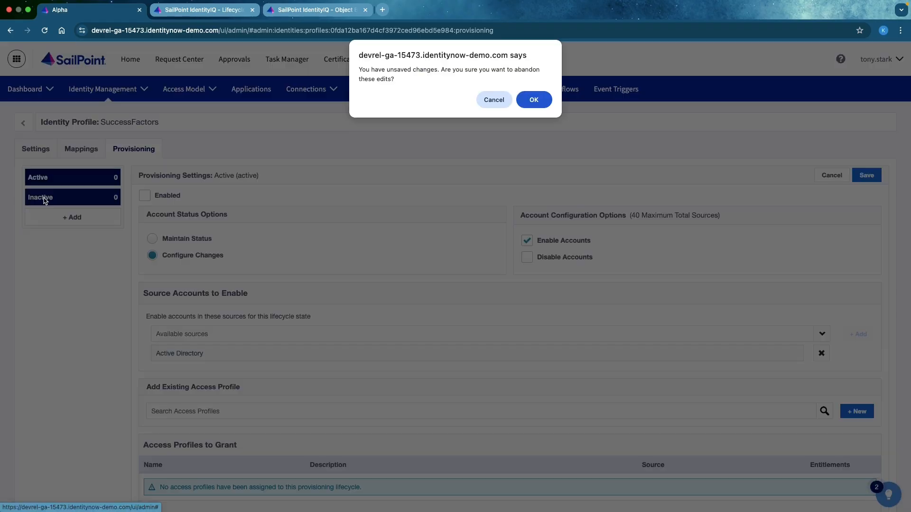
{"action": "left_click", "coordinate": [502, 103]}
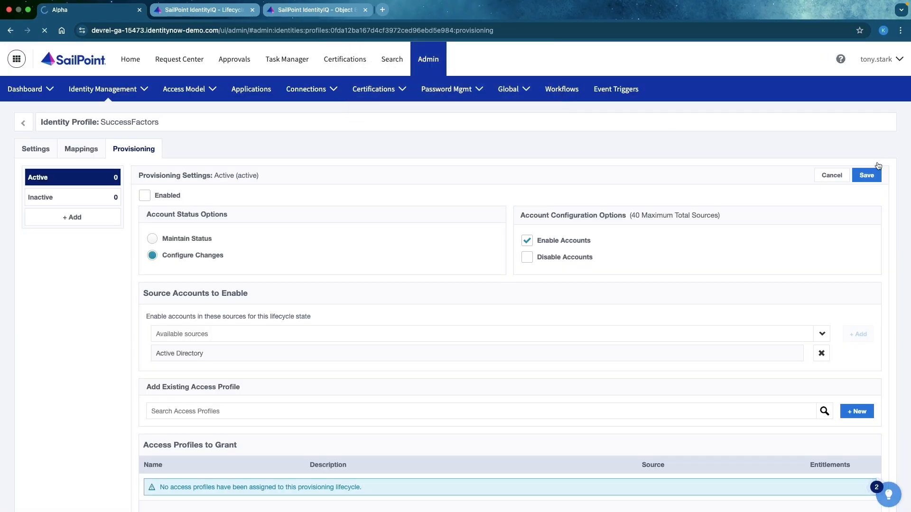
{"action": "left_click", "coordinate": [832, 176]}
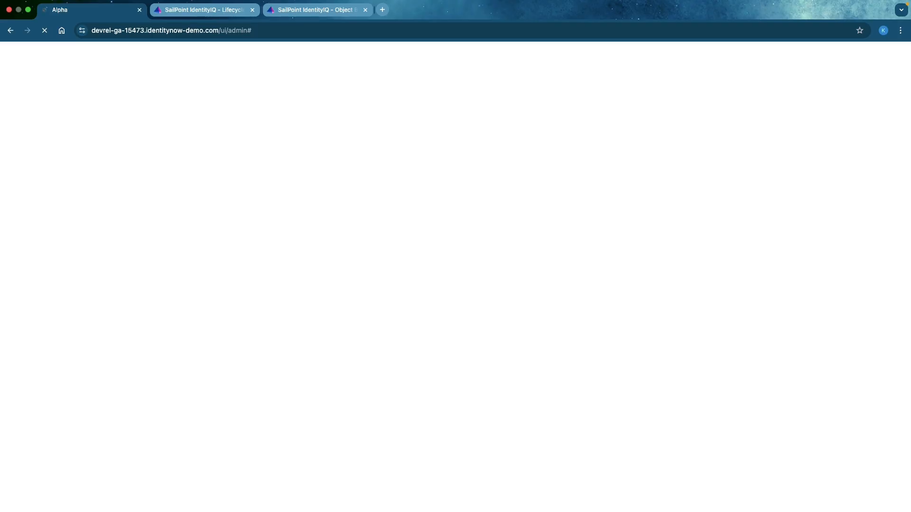
- Reopen the provisioning settings of the SuccessFactors identity profile
{"action": "mouse_move", "coordinate": [101, 99]}
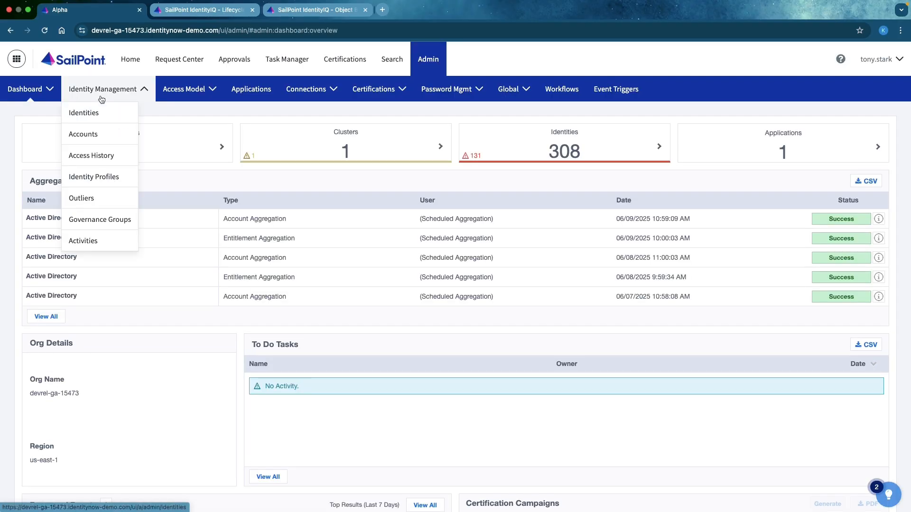
{"action": "left_click", "coordinate": [92, 176]}
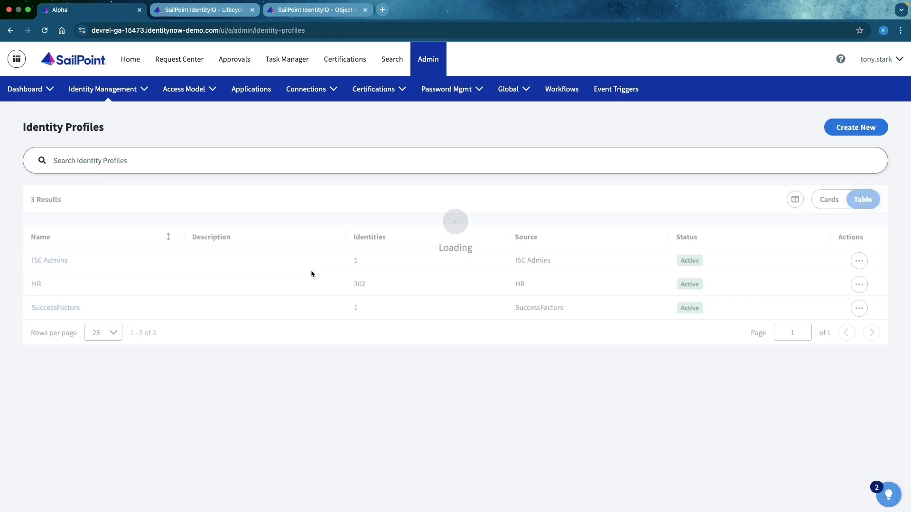
{"action": "left_click", "coordinate": [41, 311]}
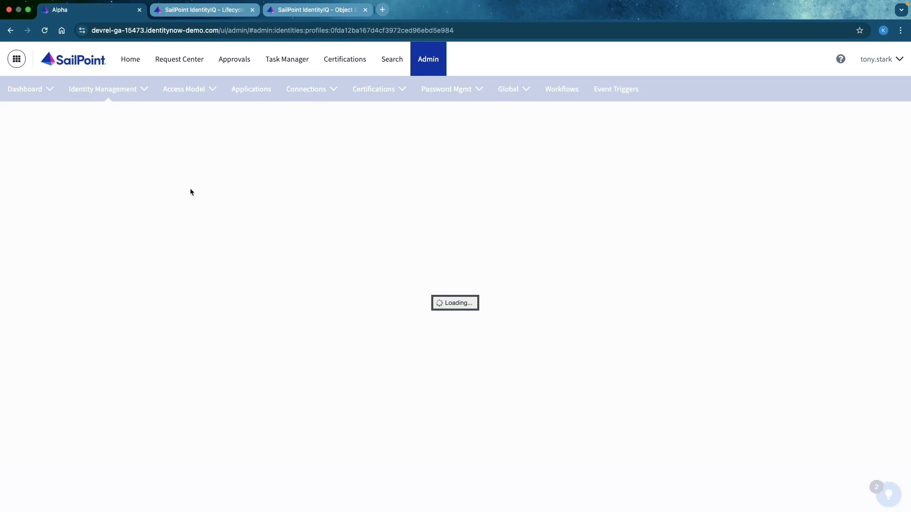
{"action": "left_click", "coordinate": [147, 157]}
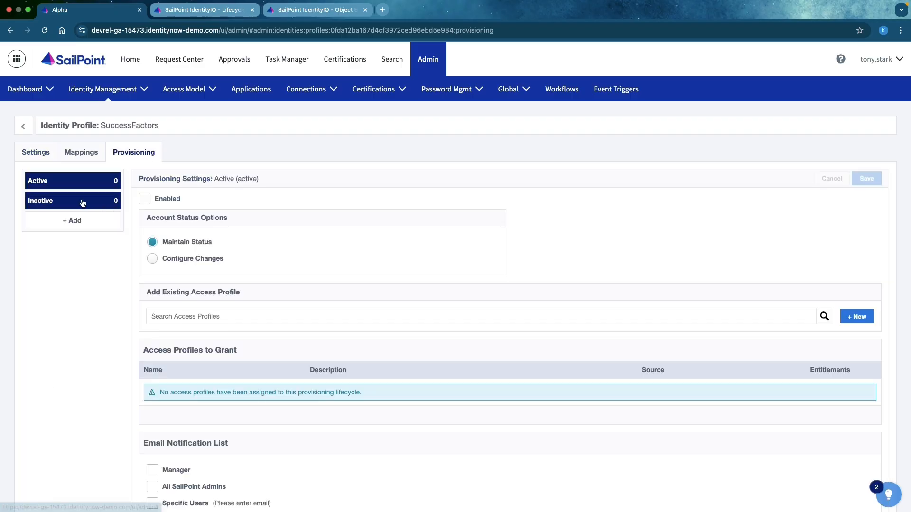
- Configure the Inactive lifecycle state to disable accounts in the Active Directory source and save the provisioning settings
{"action": "left_click", "coordinate": [83, 203]}
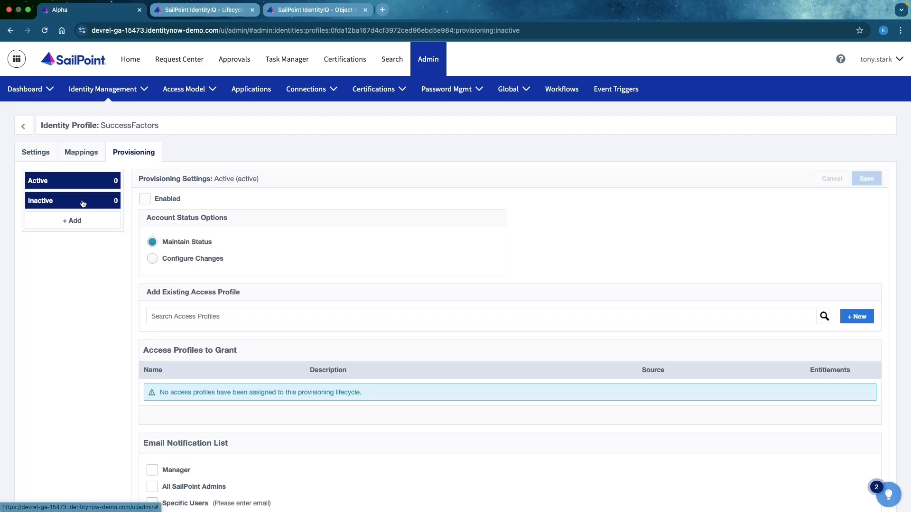
{"action": "left_click", "coordinate": [152, 259]}
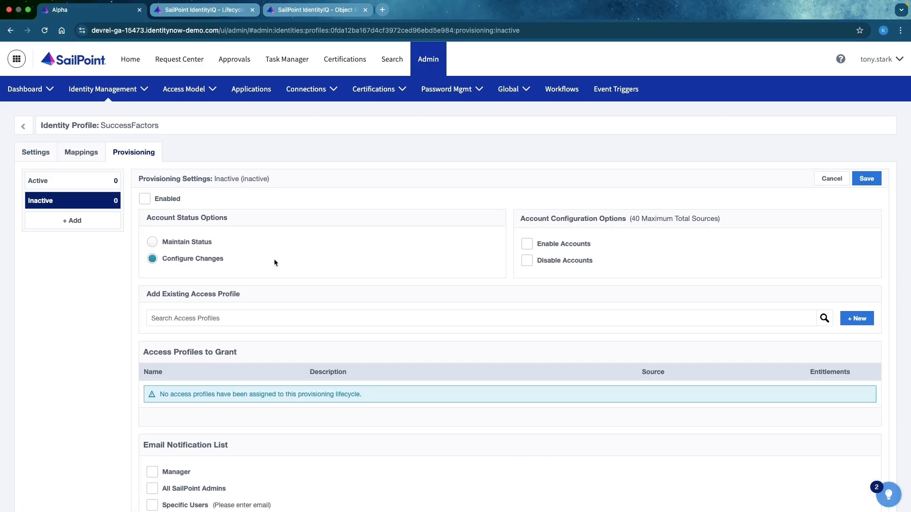
{"action": "left_click", "coordinate": [528, 263]}
{"action": "left_click", "coordinate": [279, 338]}
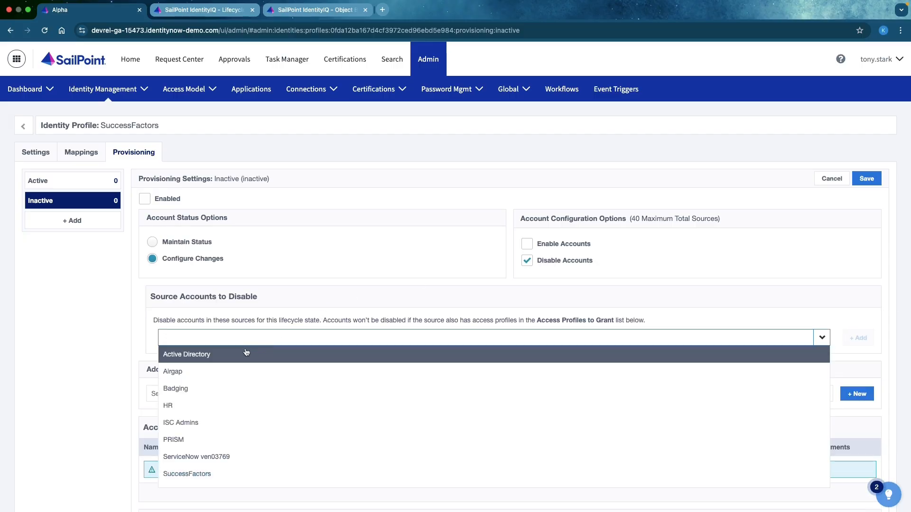
{"action": "left_click", "coordinate": [235, 353]}
{"action": "left_click", "coordinate": [859, 338]}
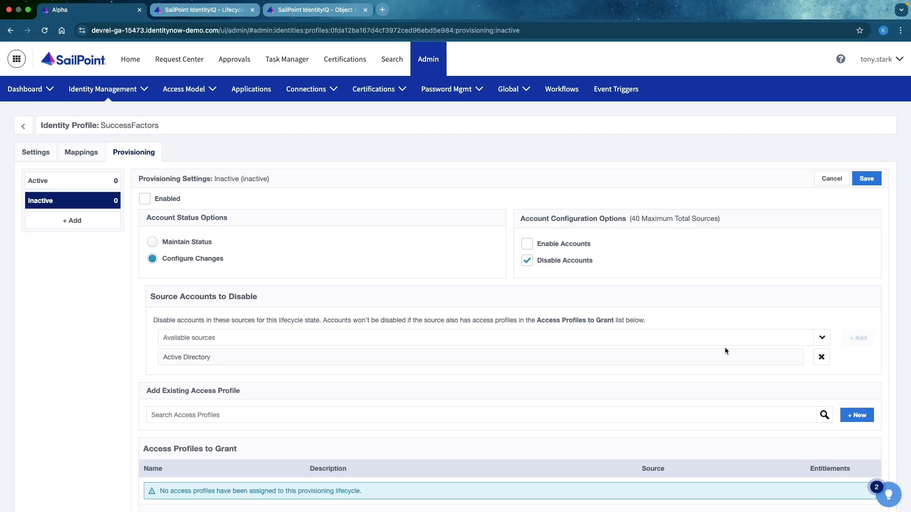
{"action": "left_click", "coordinate": [862, 178]}
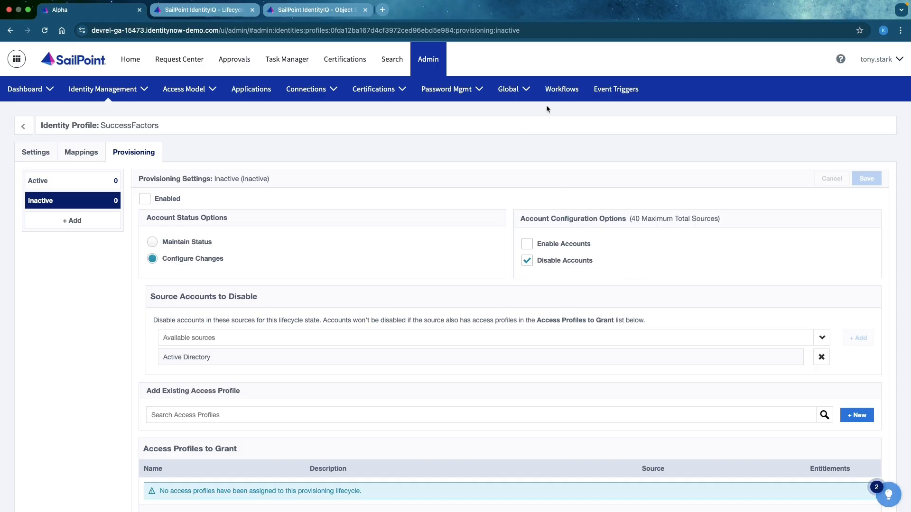
- Open the workflow "Remove Access When an Identity Becomes Inactive" in the workflow builder
{"action": "left_click", "coordinate": [563, 93]}
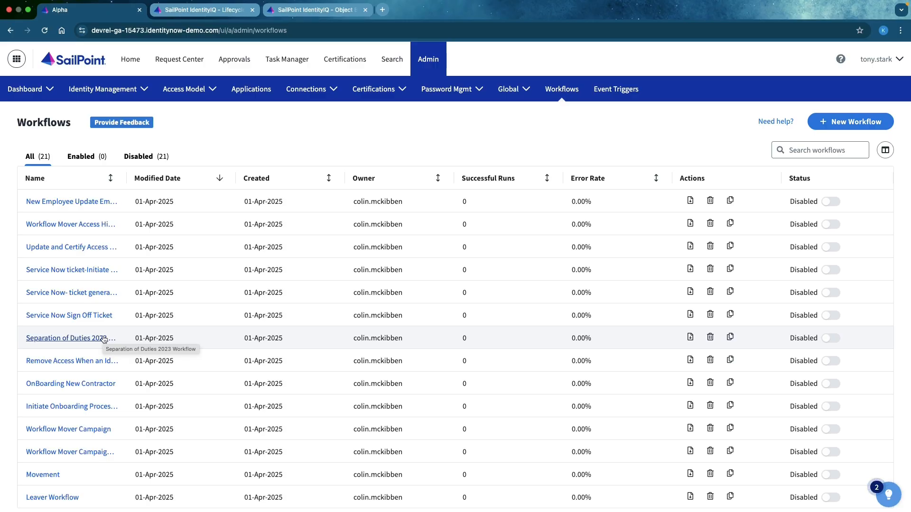
{"action": "left_click", "coordinate": [81, 359]}
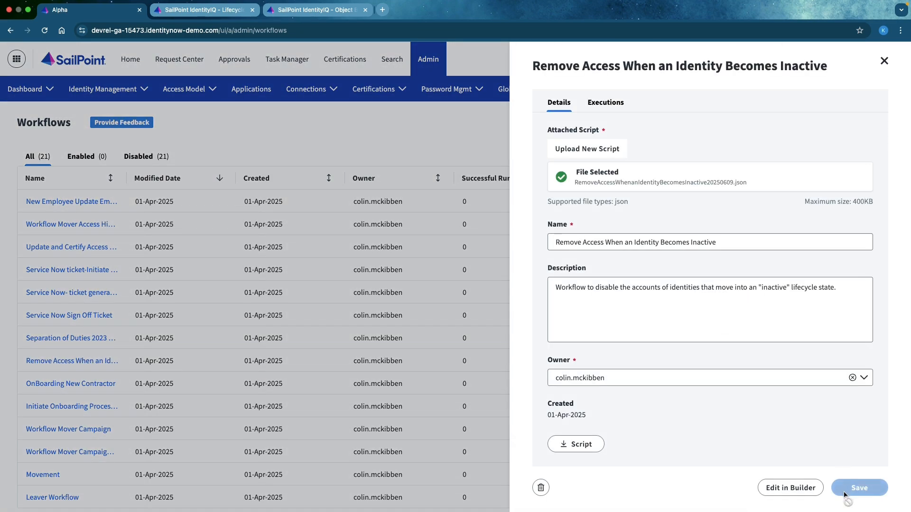
{"action": "left_click", "coordinate": [788, 487]}
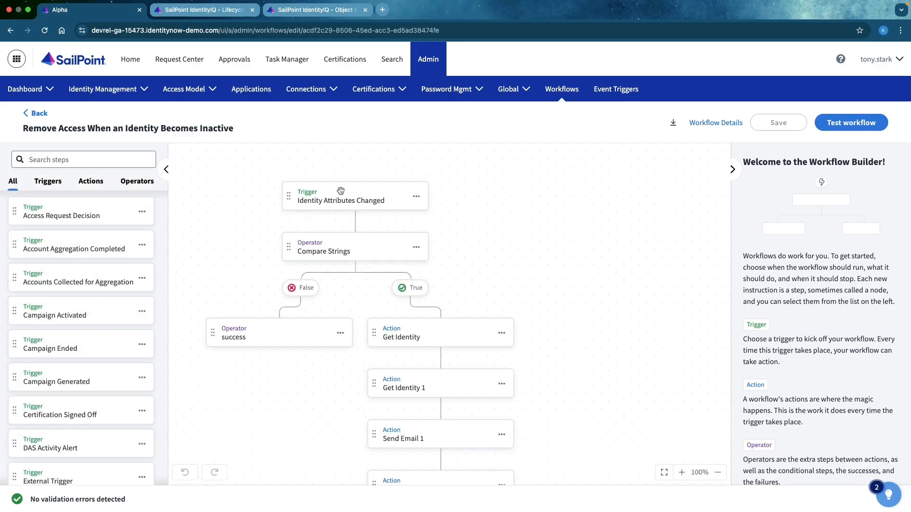
- Examine the settings of the Identity Attributes Changed trigger, the Compare Strings operator and the Manage Accounts action
{"action": "left_click", "coordinate": [341, 191]}
{"action": "left_click", "coordinate": [784, 305]}
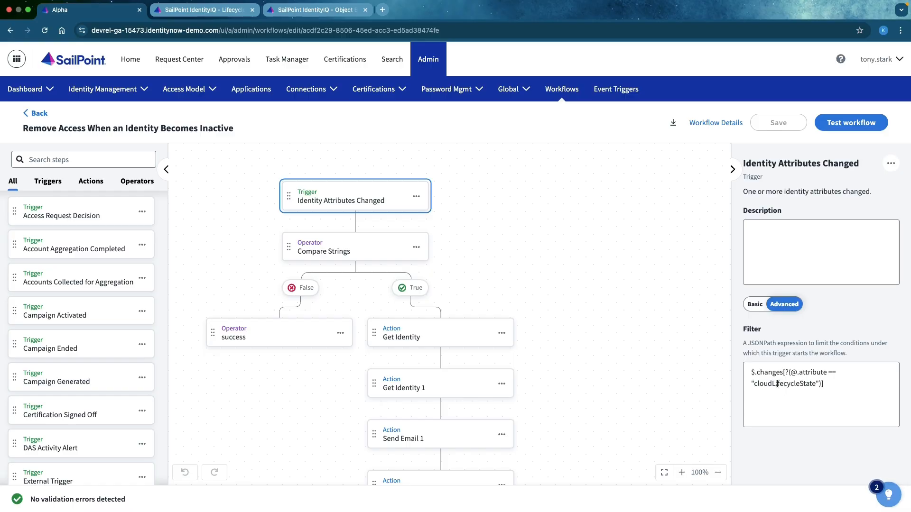
{"action": "left_click", "coordinate": [327, 246]}
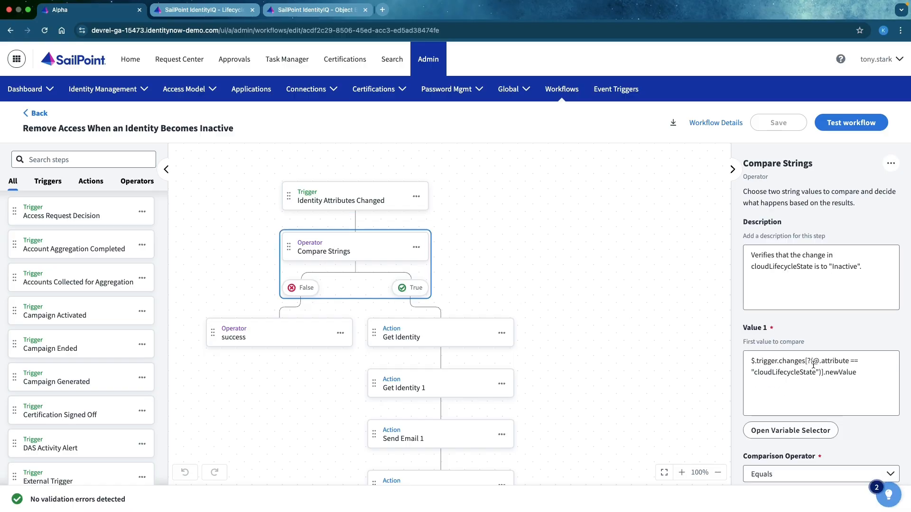
{"action": "scroll", "coordinate": [829, 373], "scroll_direction": "down", "scroll_amount": 5}
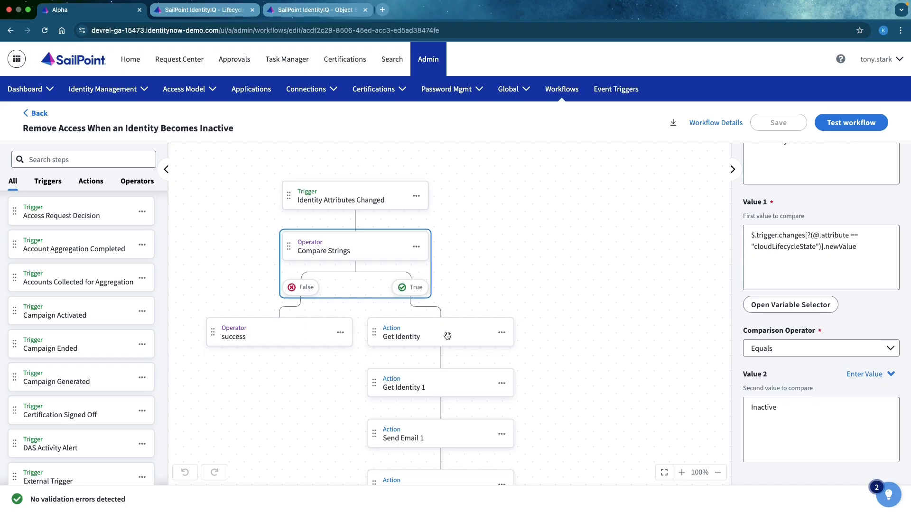
{"action": "scroll", "coordinate": [443, 338], "scroll_direction": "down", "scroll_amount": 2}
{"action": "scroll", "coordinate": [424, 366], "scroll_direction": "down", "scroll_amount": 4}
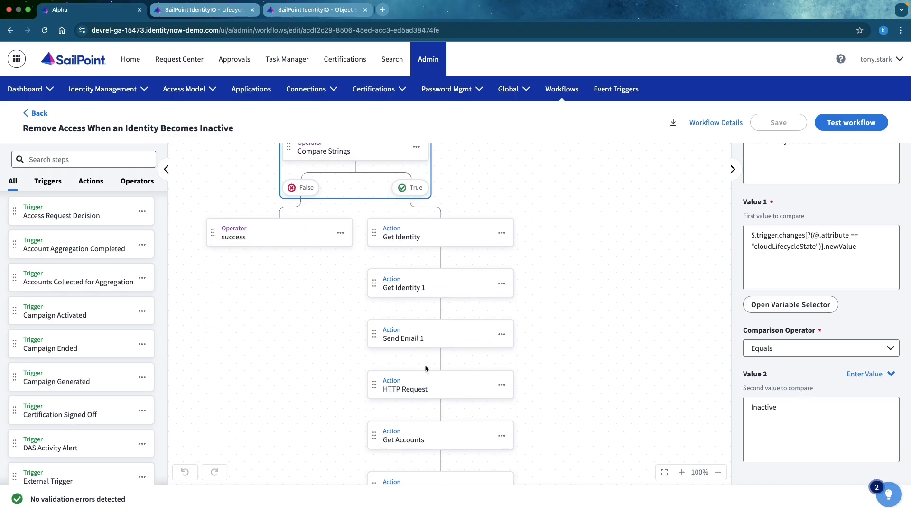
{"action": "left_click", "coordinate": [425, 384]}
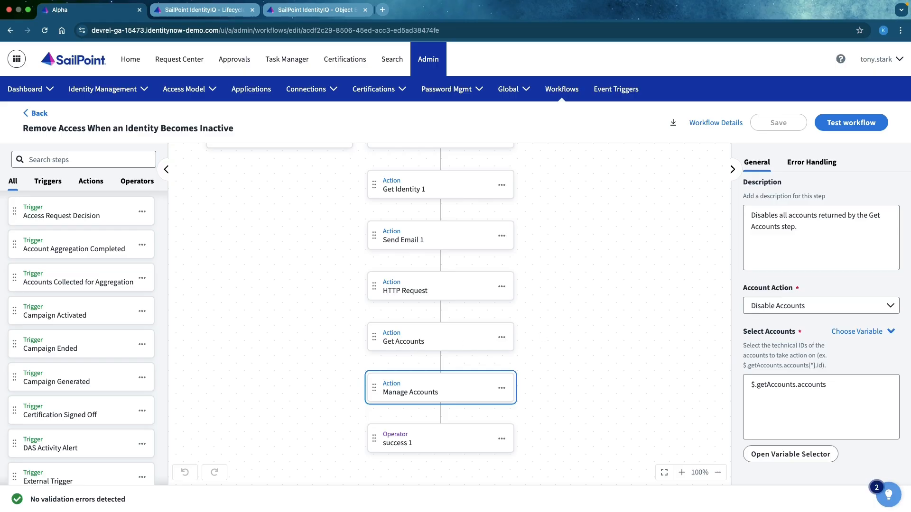
- Search the workflow actions for "manage" and add a Manage Access action beside the existing steps on the canvas
{"action": "left_click", "coordinate": [91, 180]}
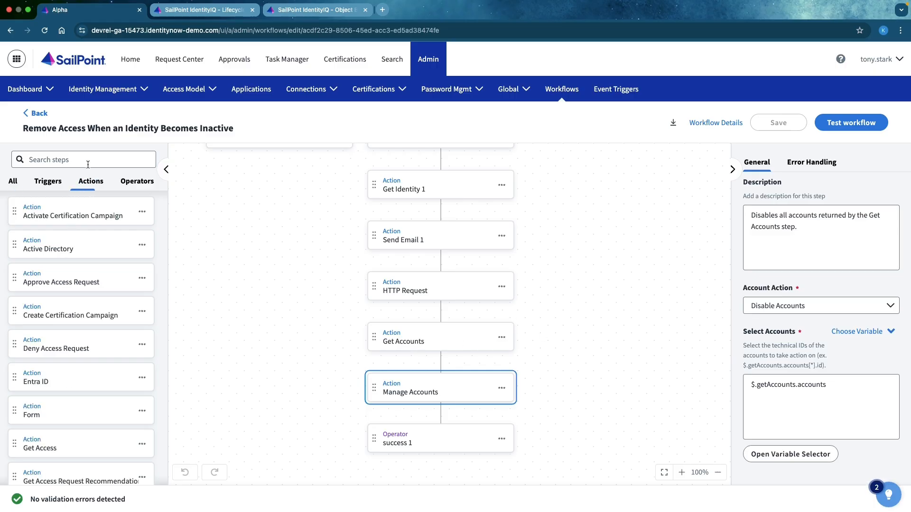
{"action": "left_click", "coordinate": [88, 161]}
{"action": "type", "text": "manage"}
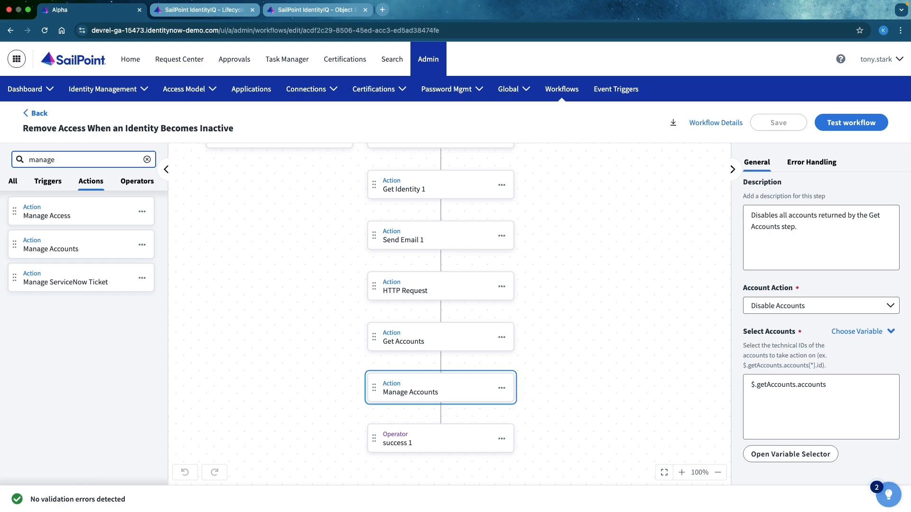
{"action": "left_click", "coordinate": [62, 215]}
{"action": "left_click_drag", "start_coordinate": [61, 215], "coordinate": [541, 238]}
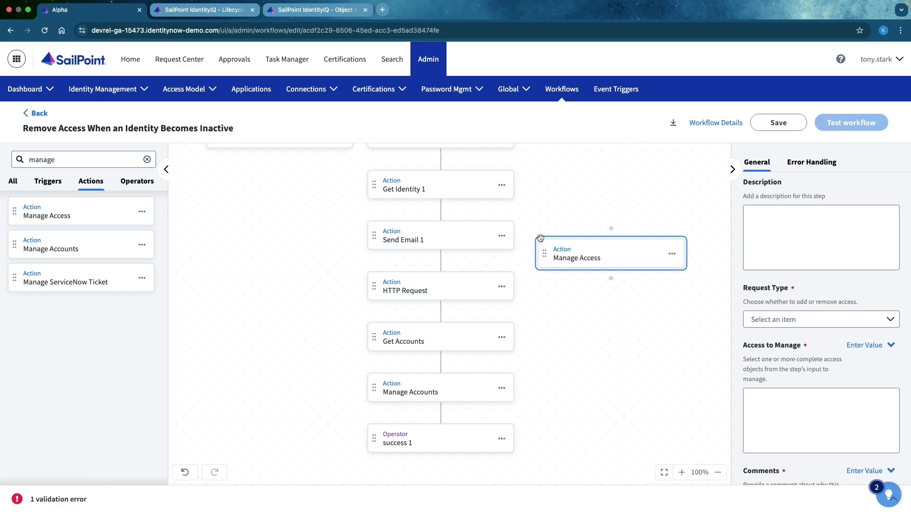
- Set the Manage Access action's request type to Remove Access and review its remaining fields
{"action": "left_click", "coordinate": [772, 321]}
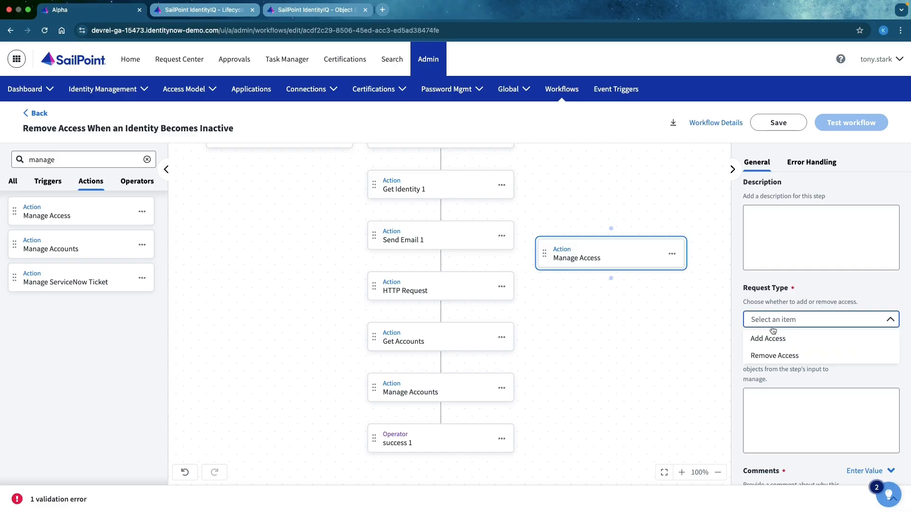
{"action": "left_click", "coordinate": [767, 356]}
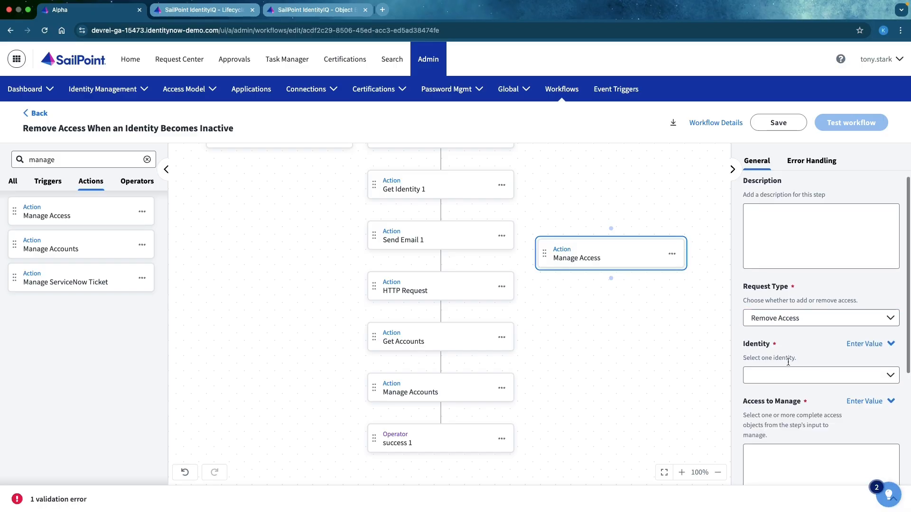
{"action": "scroll", "coordinate": [768, 355], "scroll_direction": "down", "scroll_amount": 3}
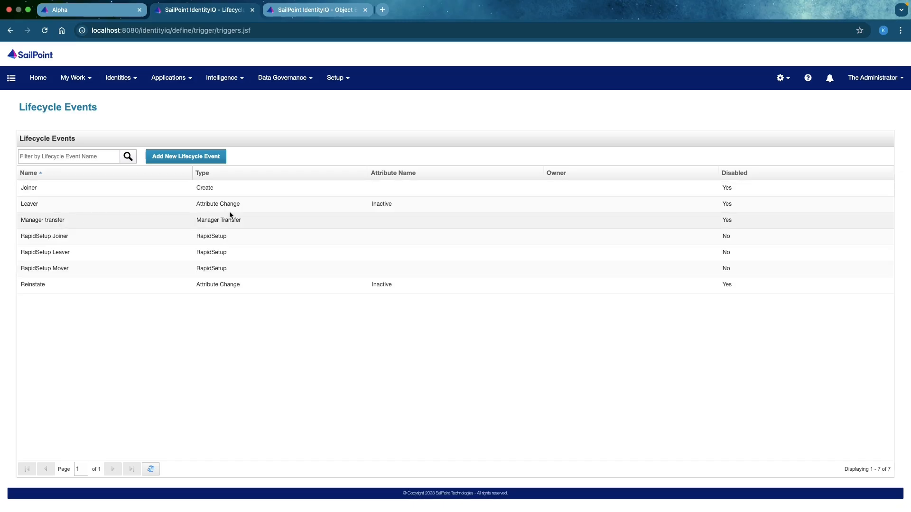
- Open the Leaver lifecycle event in IdentityIQ to view its options and business process
{"action": "left_click", "coordinate": [120, 206]}
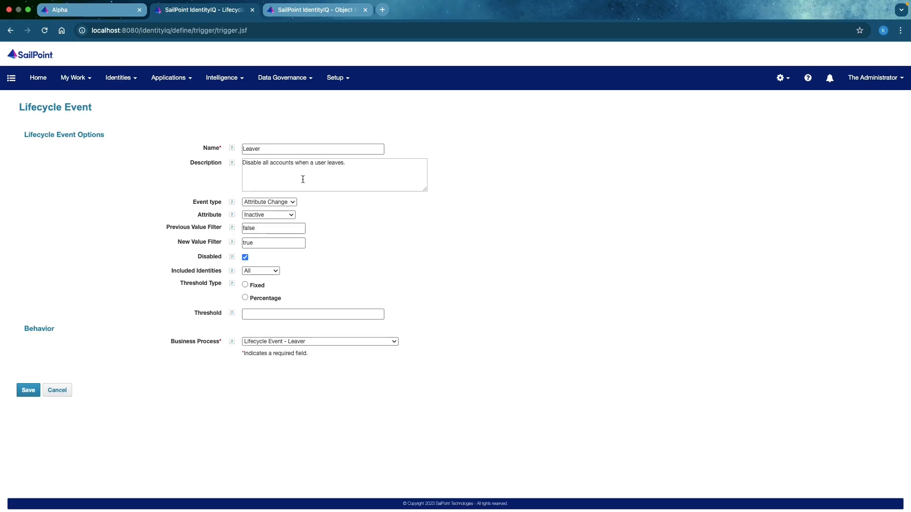
- Switch to the IdentityIQ Object Browser, renew the expired session, and filter the Workflow objects by "lifecy"
{"action": "left_click", "coordinate": [313, 14]}
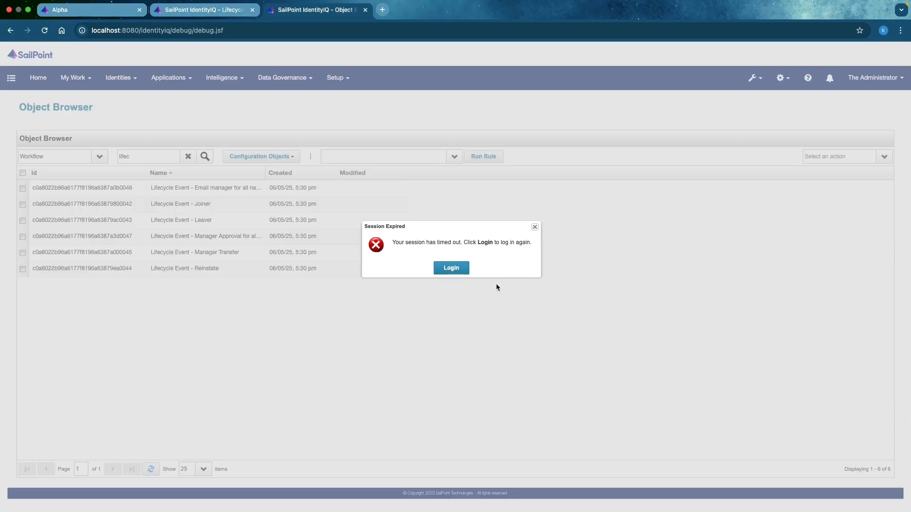
{"action": "left_click", "coordinate": [446, 268]}
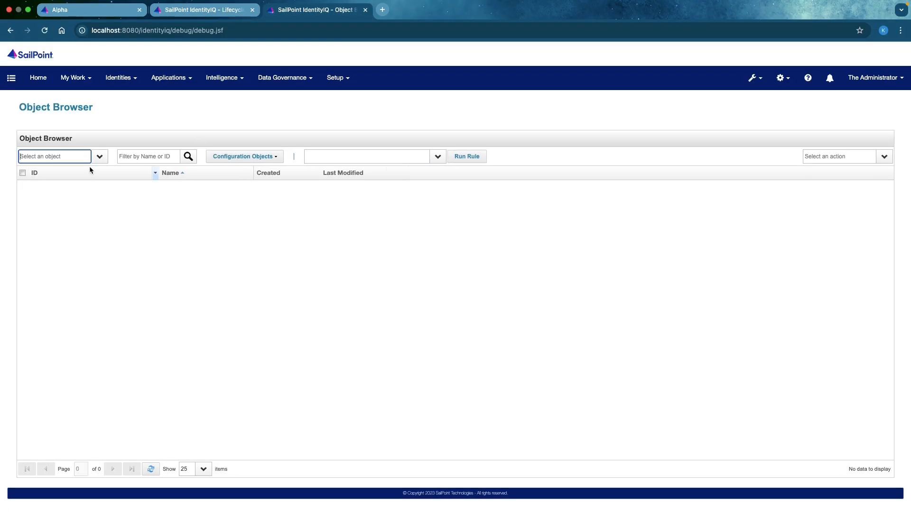
{"action": "type", "text": "workfl"}
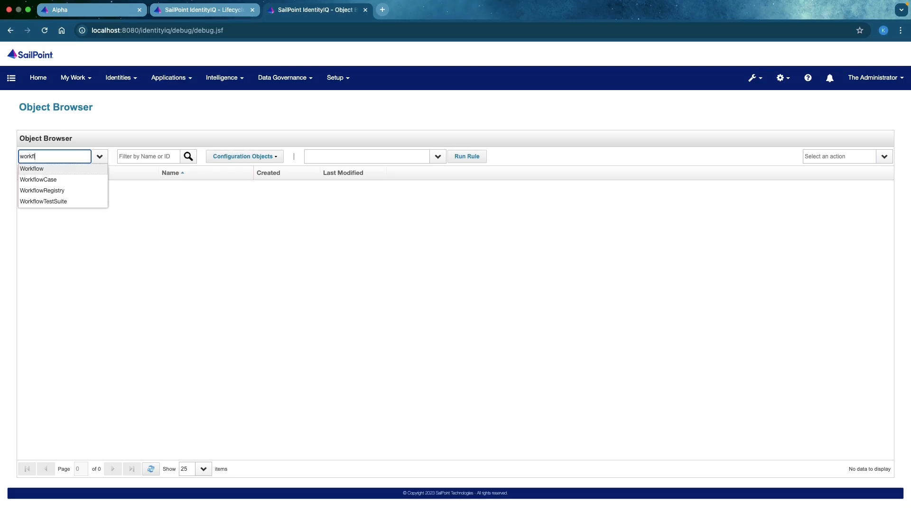
{"action": "left_click", "coordinate": [83, 168]}
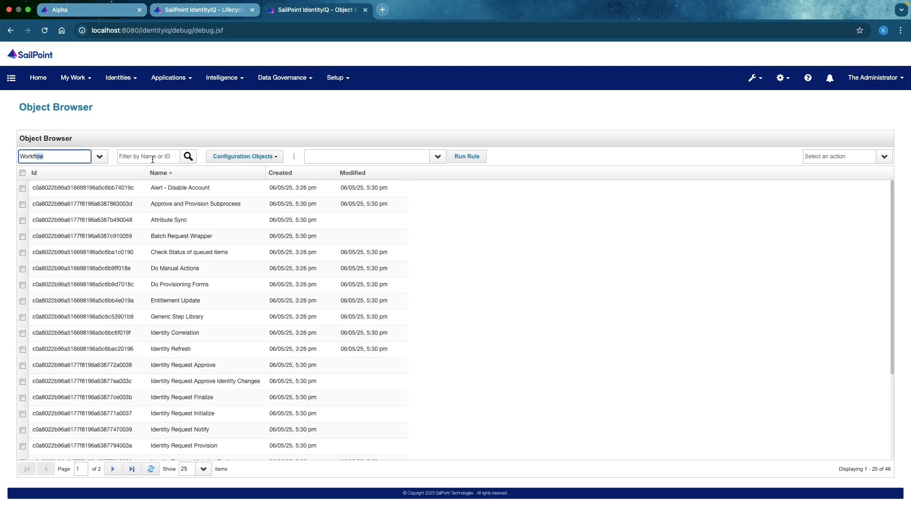
{"action": "left_click", "coordinate": [152, 158]}
{"action": "type", "text": "lifecy"}
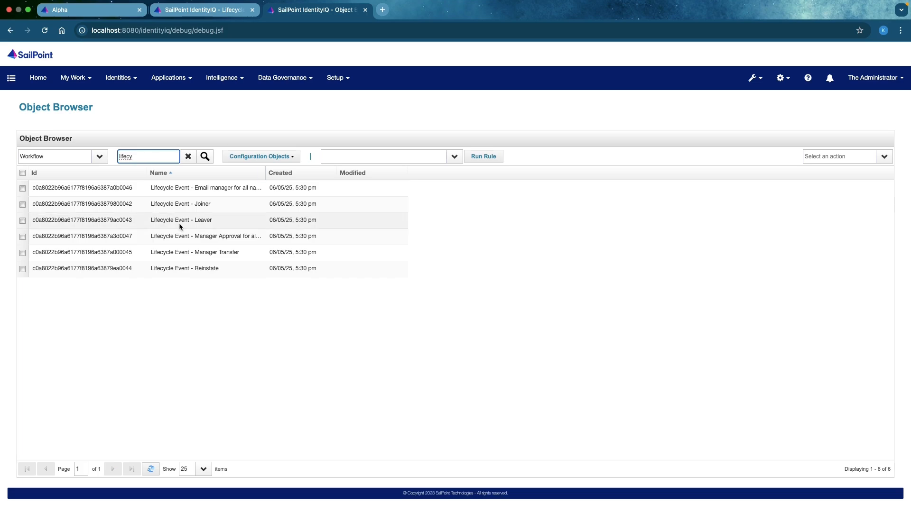
- Open the Lifecycle Event - Leaver workflow, review its XML through to the Provision and Finalize steps, and close it without saving
{"action": "left_click", "coordinate": [180, 223]}
{"action": "scroll", "coordinate": [259, 264], "scroll_direction": "down", "scroll_amount": 15}
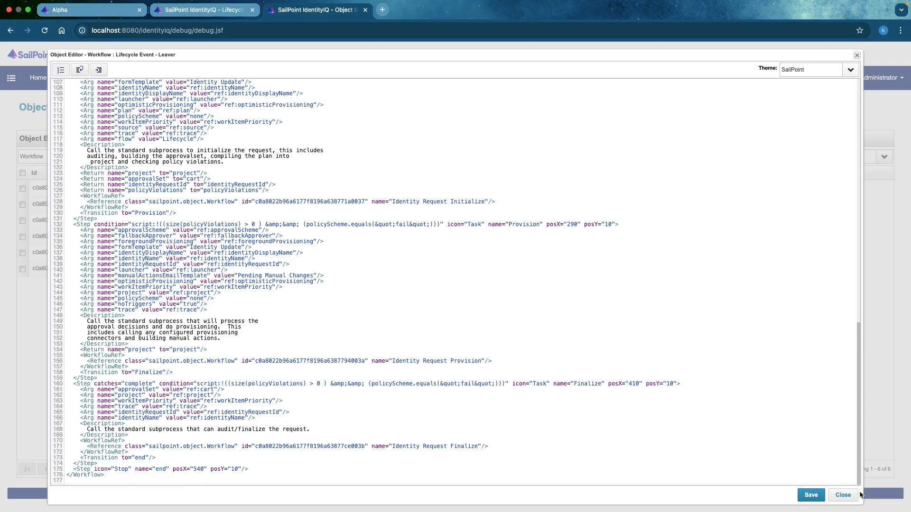
{"action": "left_click", "coordinate": [843, 494]}
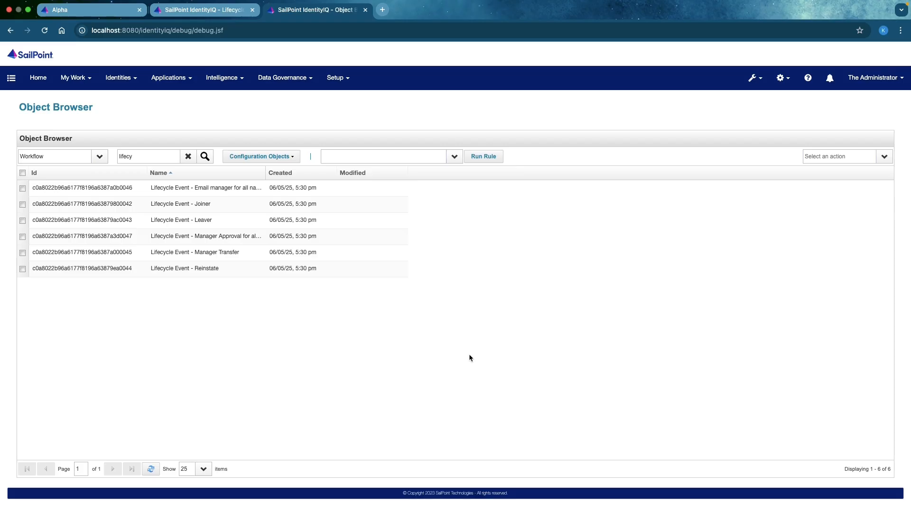
- Return to the Leaver lifecycle event, set its event type to Rule, and open the editor for a new rule
{"action": "left_click", "coordinate": [198, 12]}
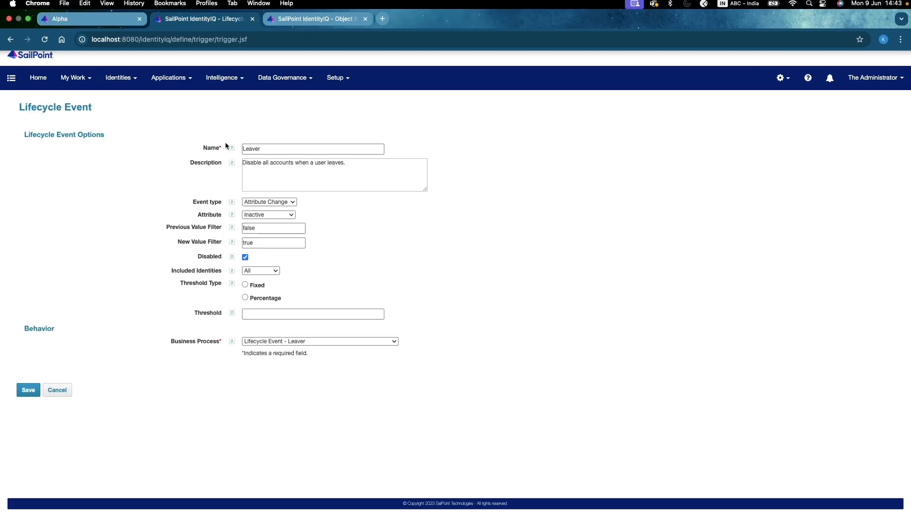
{"action": "left_click", "coordinate": [288, 213]}
{"action": "left_click", "coordinate": [269, 215]}
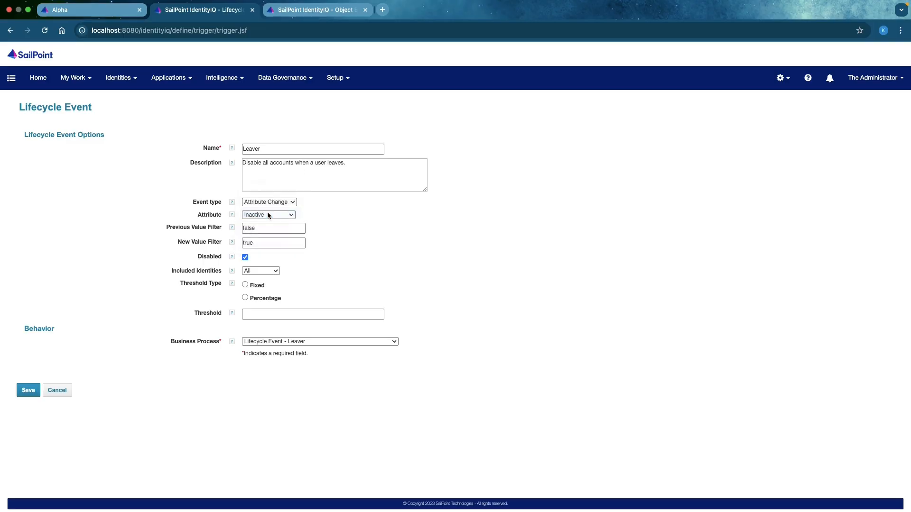
{"action": "left_click", "coordinate": [301, 214]}
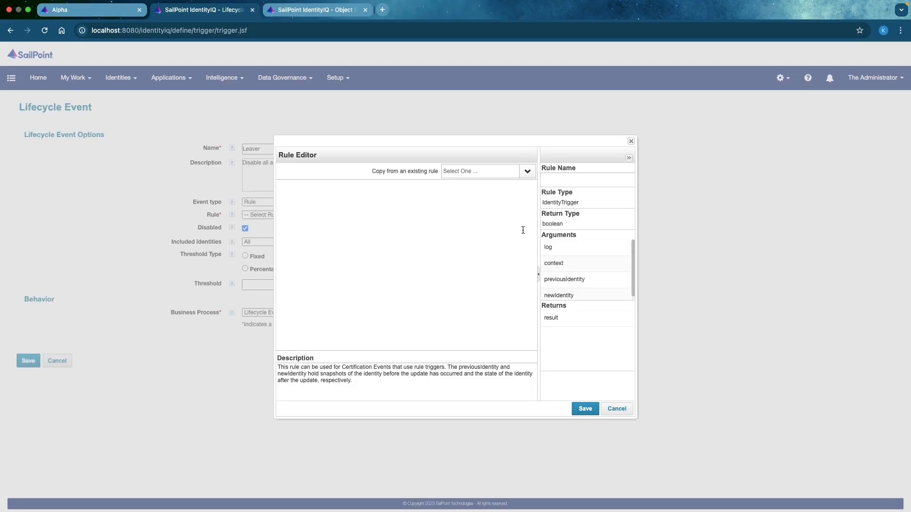